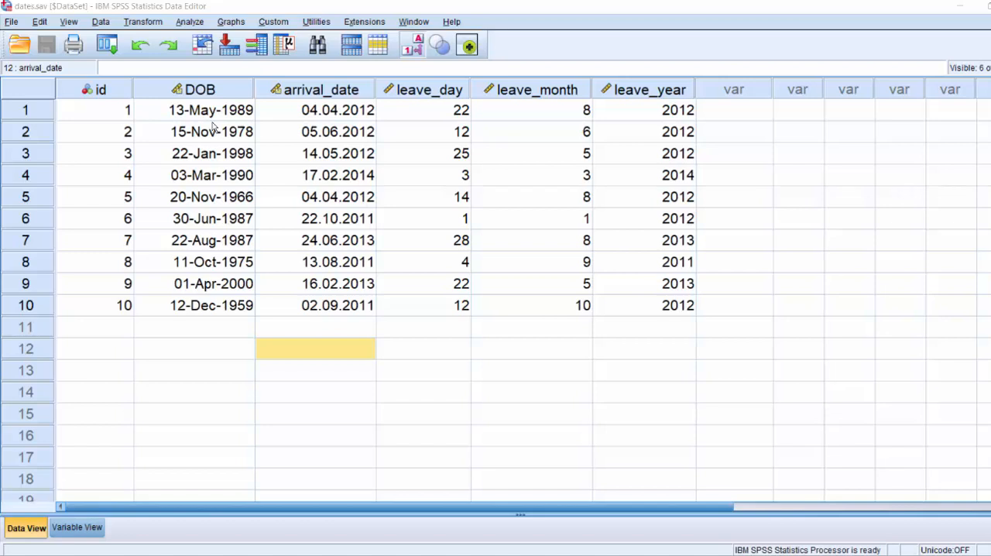
Start a Date and Time Wizard calculation of the number of time units between two dates
click(135, 23)
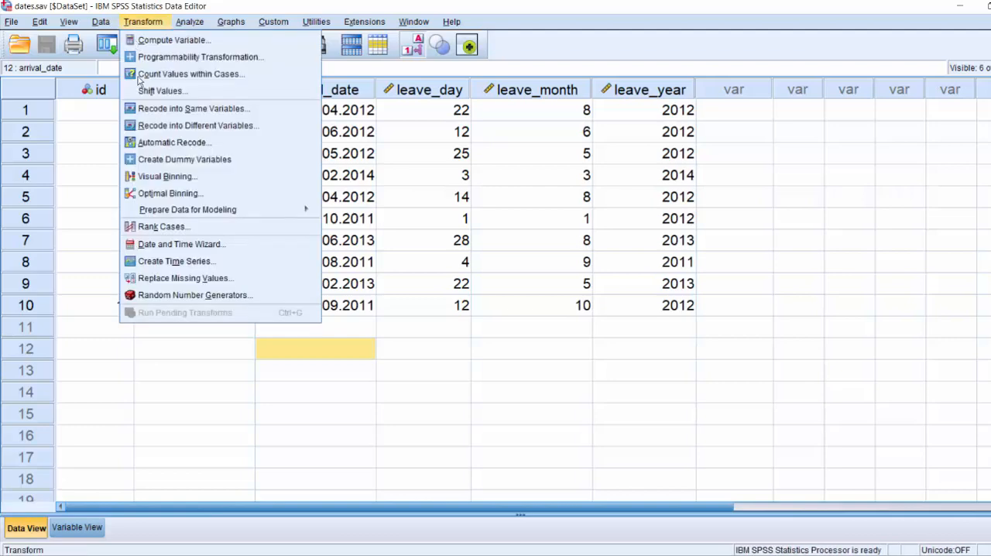
click(161, 246)
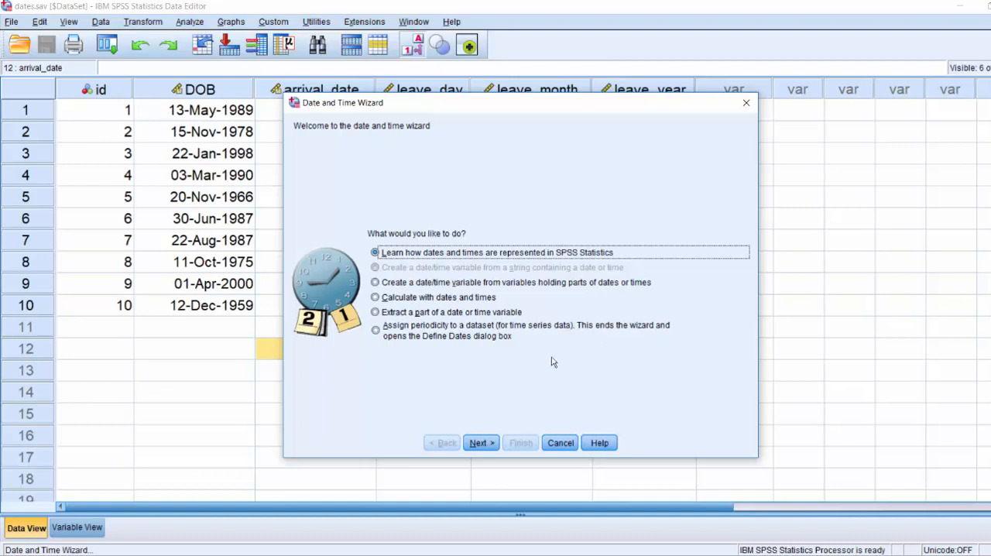
click(376, 299)
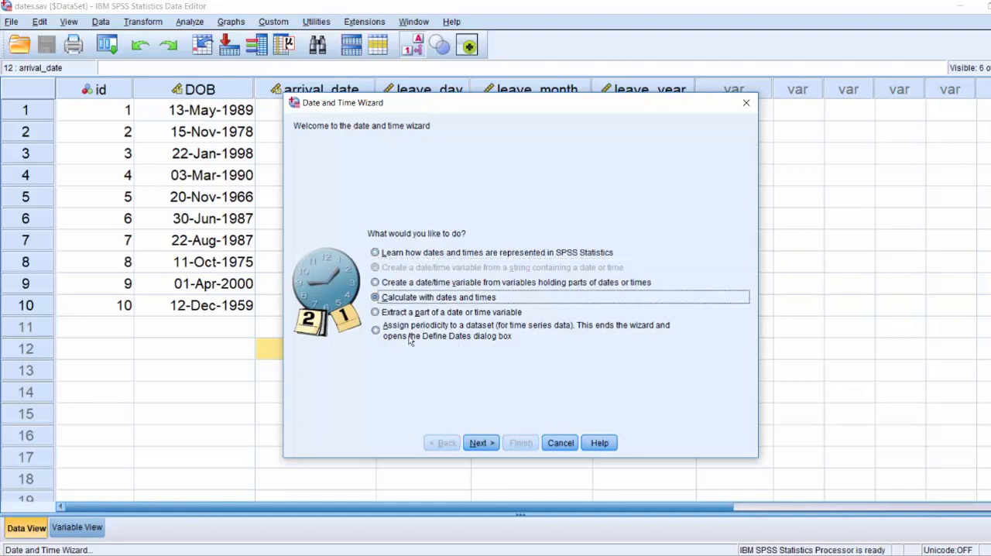
click(484, 442)
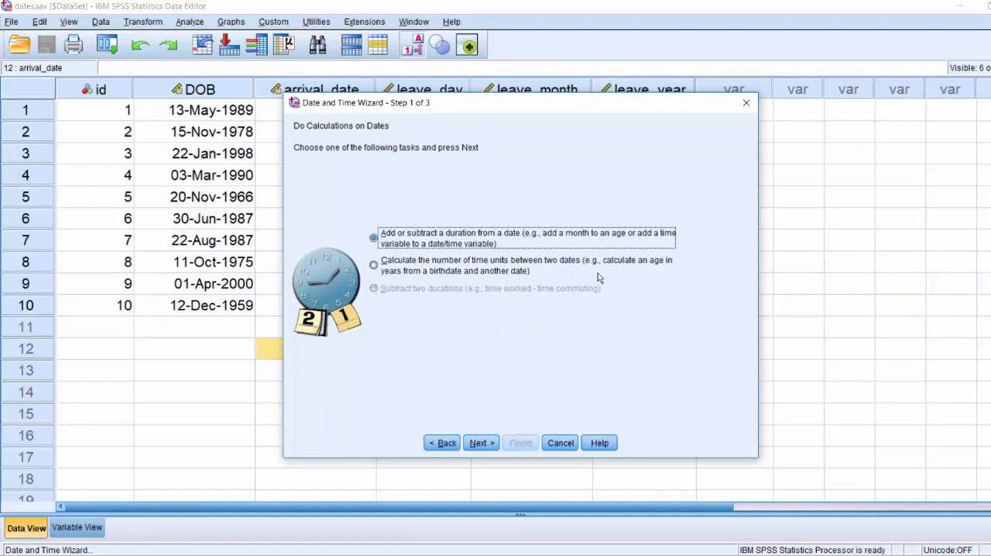
click(455, 268)
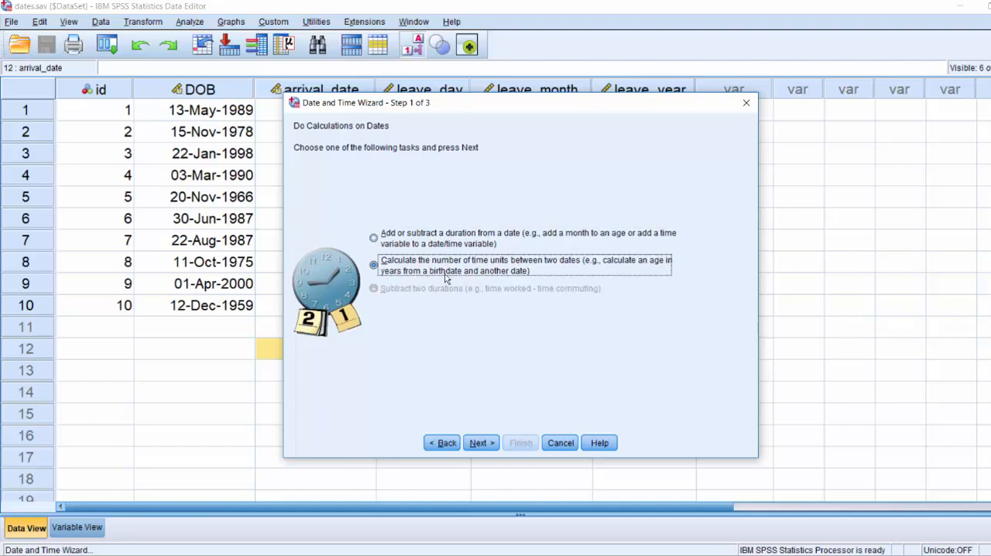
click(481, 444)
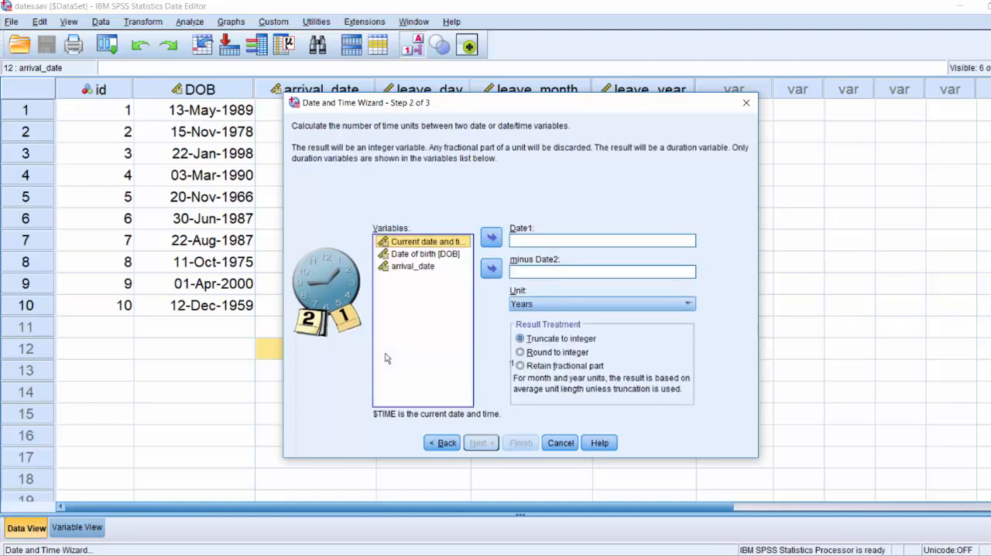
Set the calculation to current date and time minus date of birth, with Years as the unit
click(424, 257)
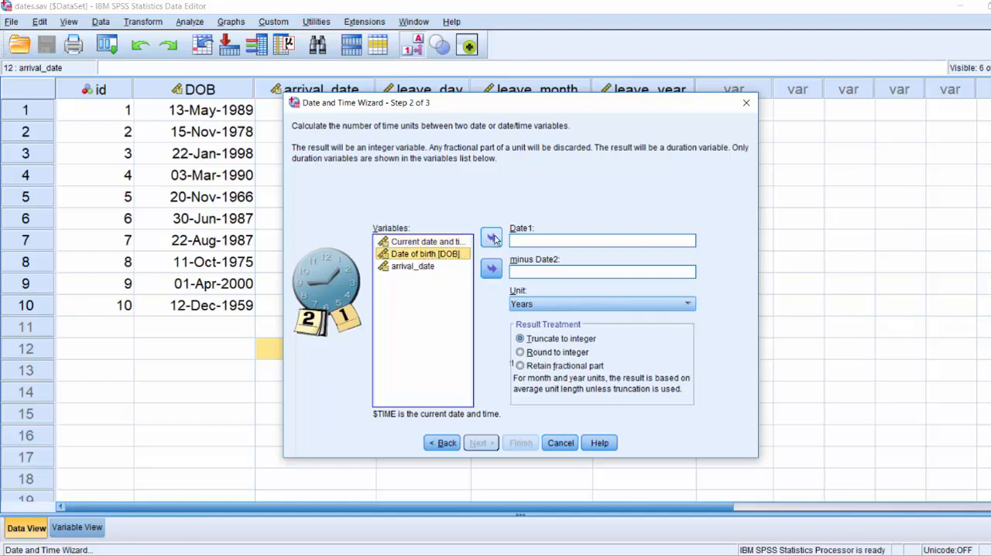
click(432, 242)
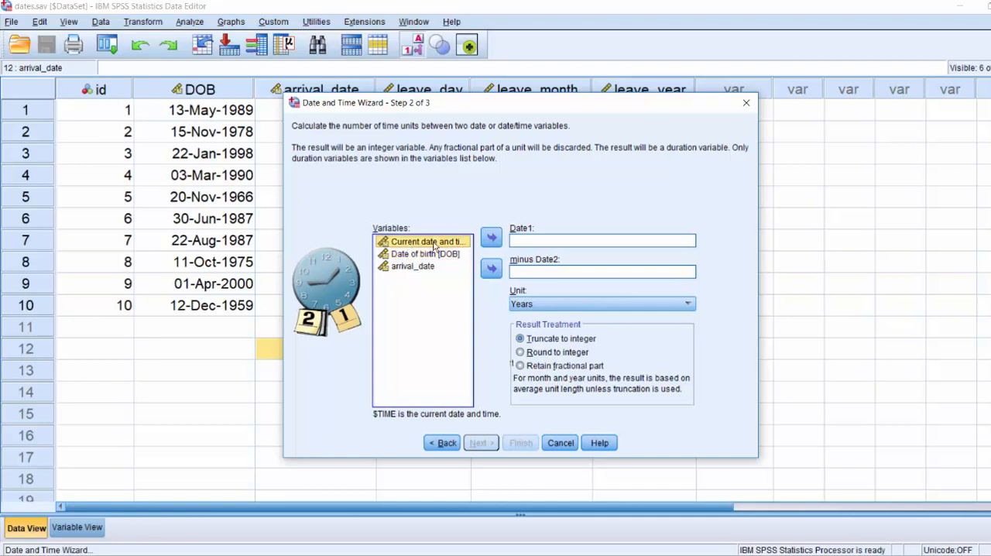
click(491, 240)
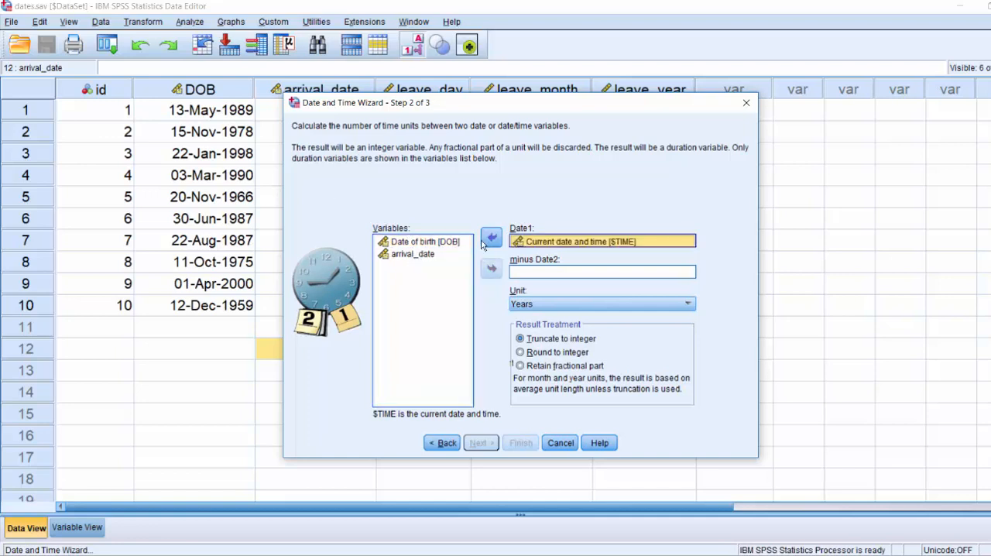
click(425, 242)
click(491, 269)
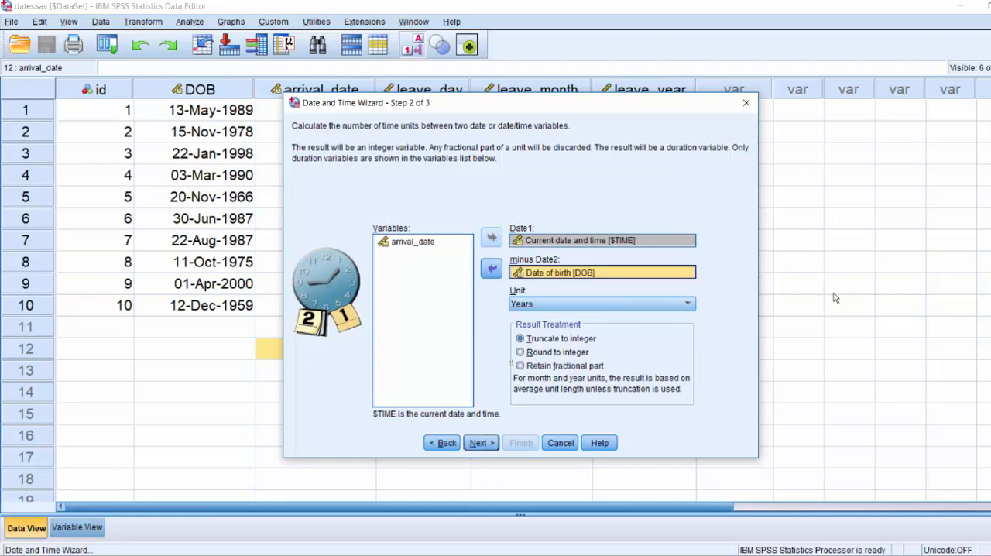
click(590, 304)
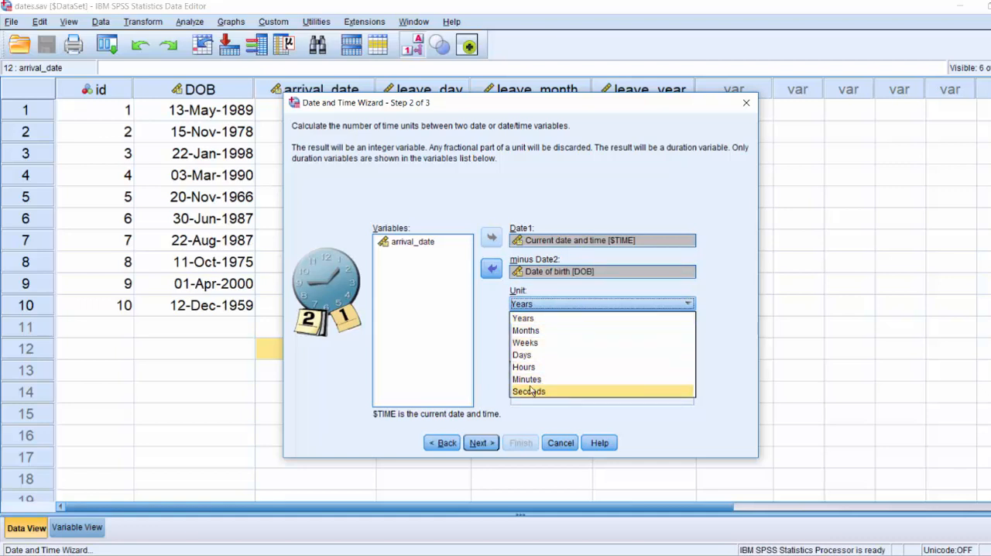
click(534, 318)
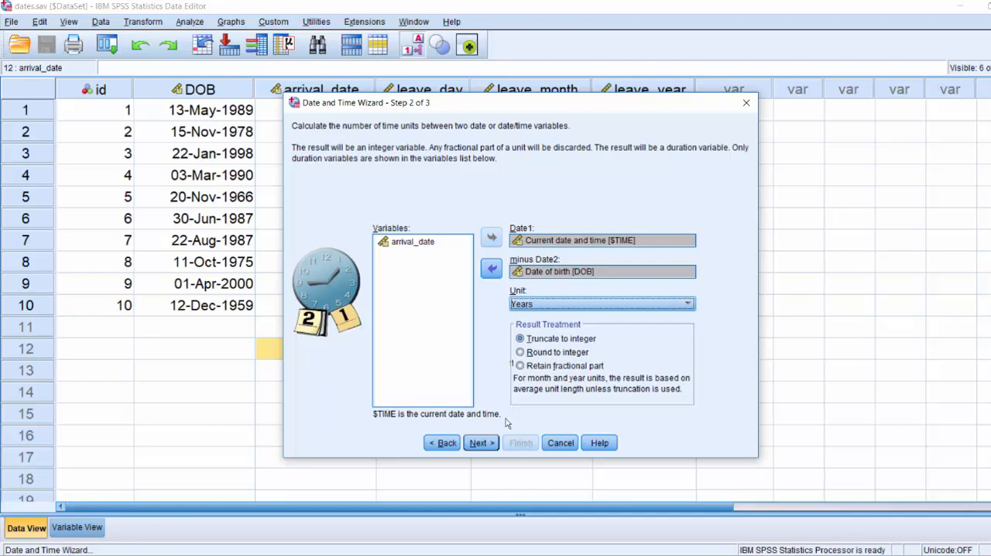
click(477, 442)
Create the result variable age_today with the label "Age of visitor" and widen its column to fit the name on one line
text(age)
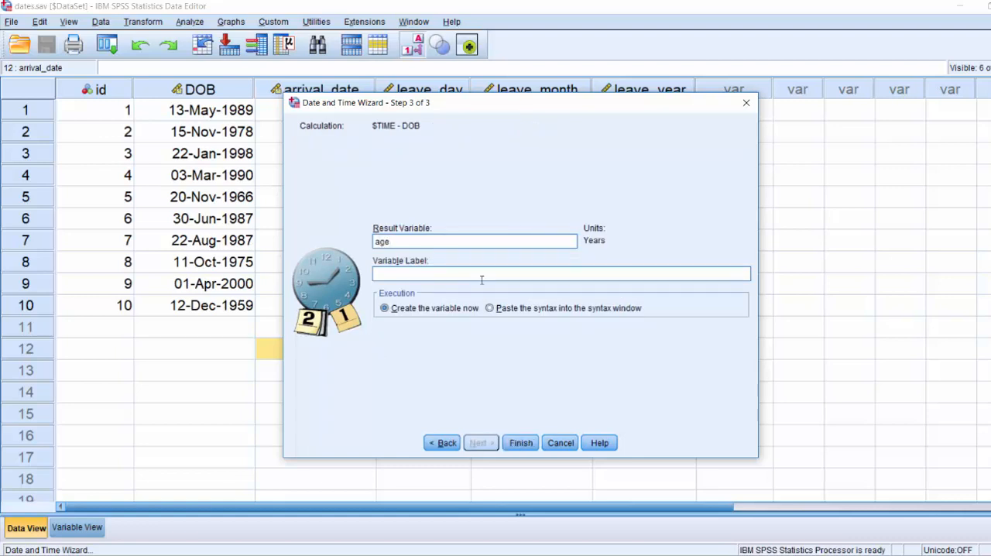
text(_today)
click(481, 279)
text(Age of visitor)
click(525, 442)
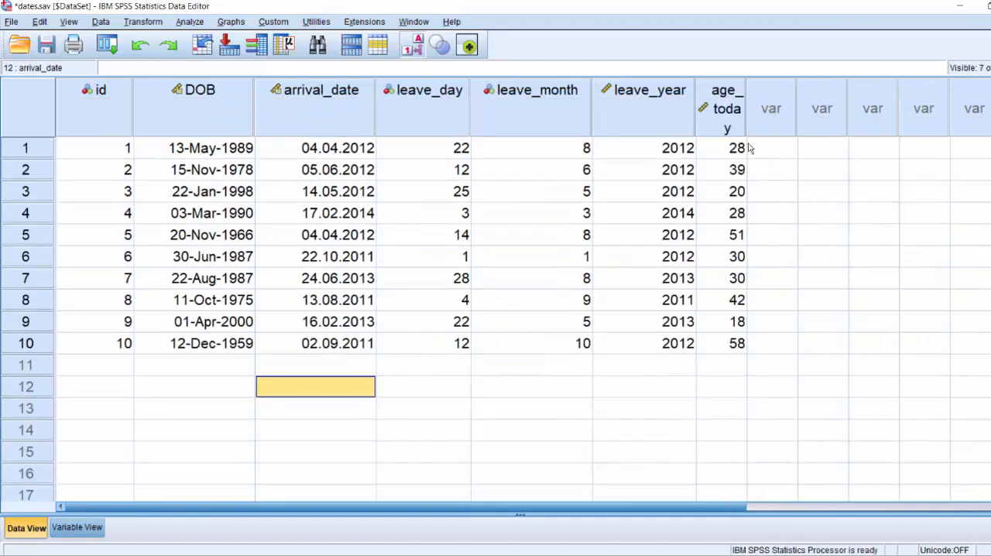
drag(747, 95, 782, 90)
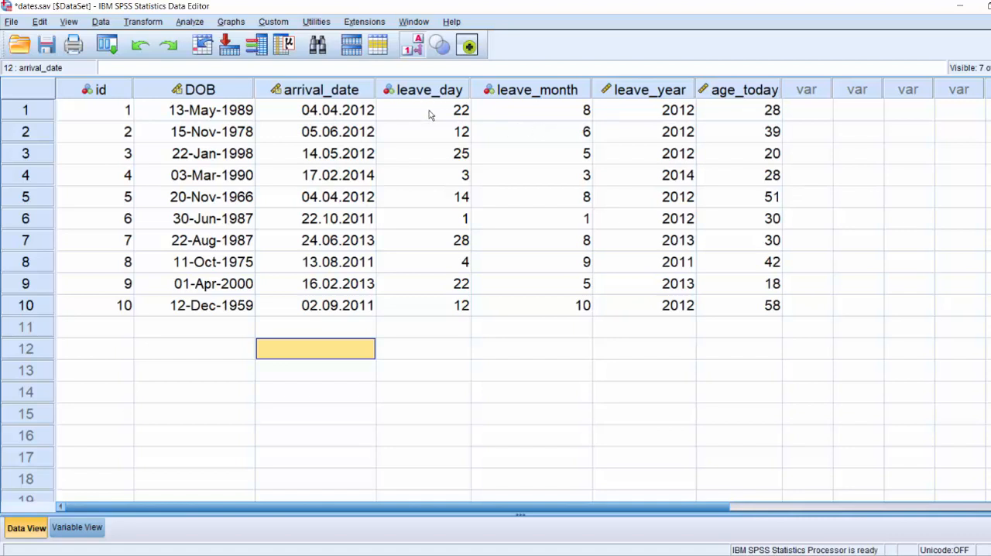
Start creating a date/time variable from variables holding parts of dates in the Date and Time Wizard
mouse_move(431, 93)
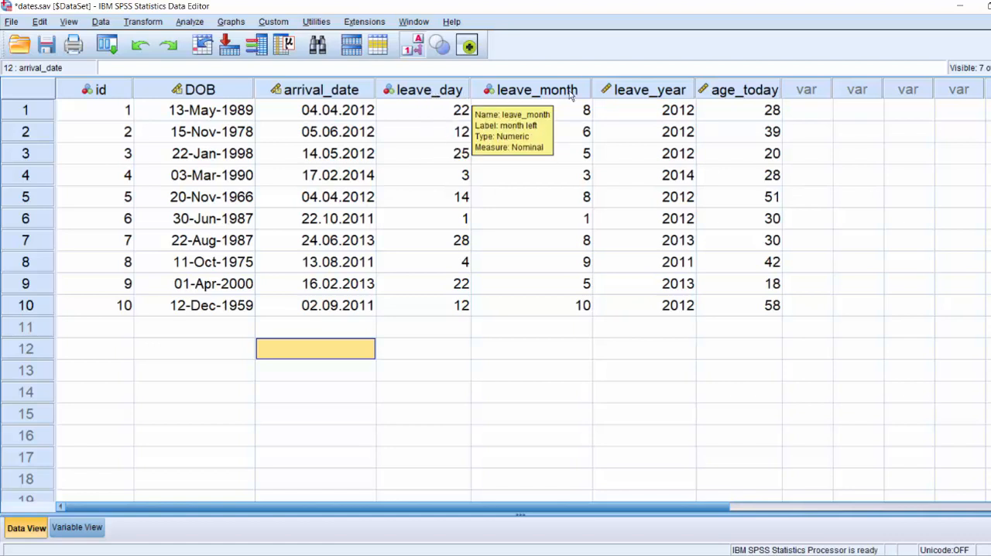
mouse_move(531, 99)
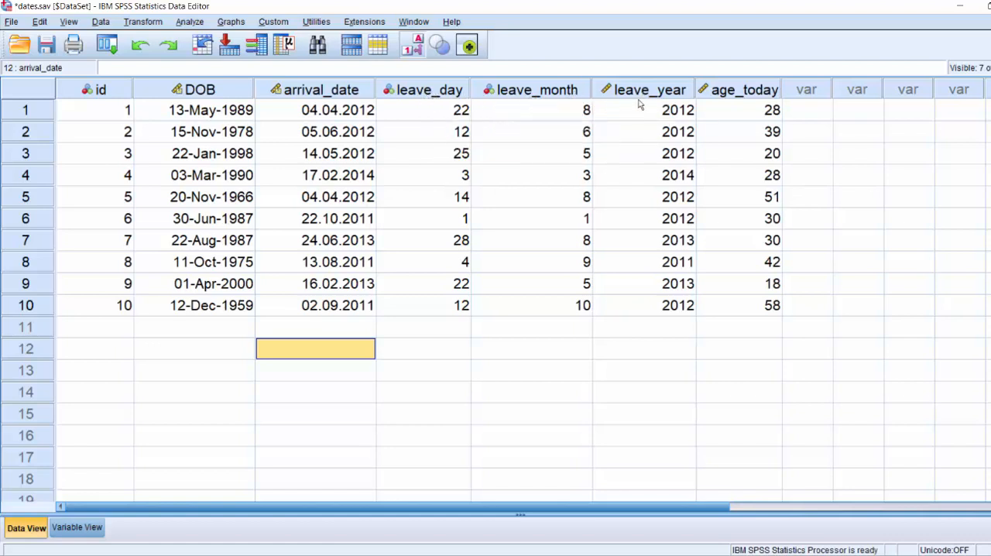
click(145, 21)
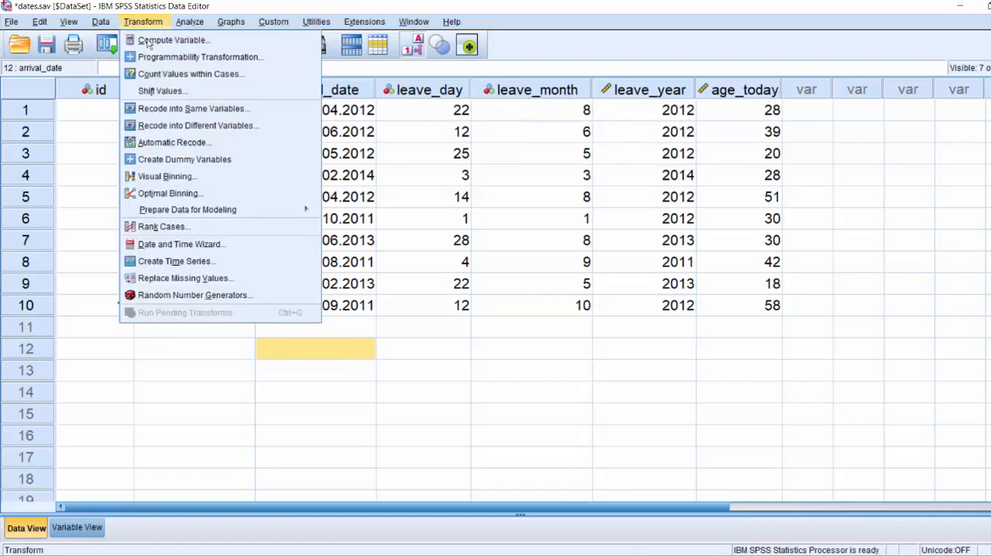
click(181, 243)
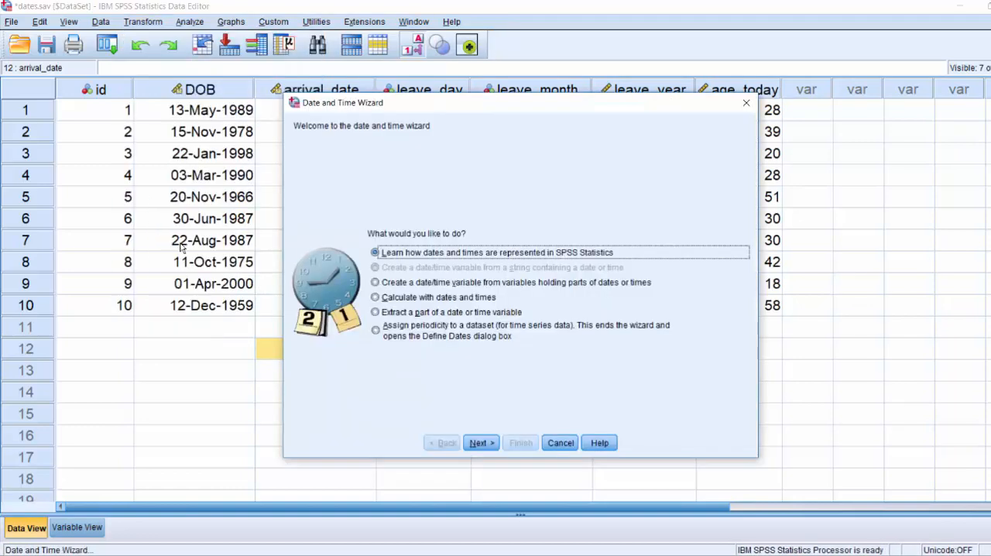
click(379, 284)
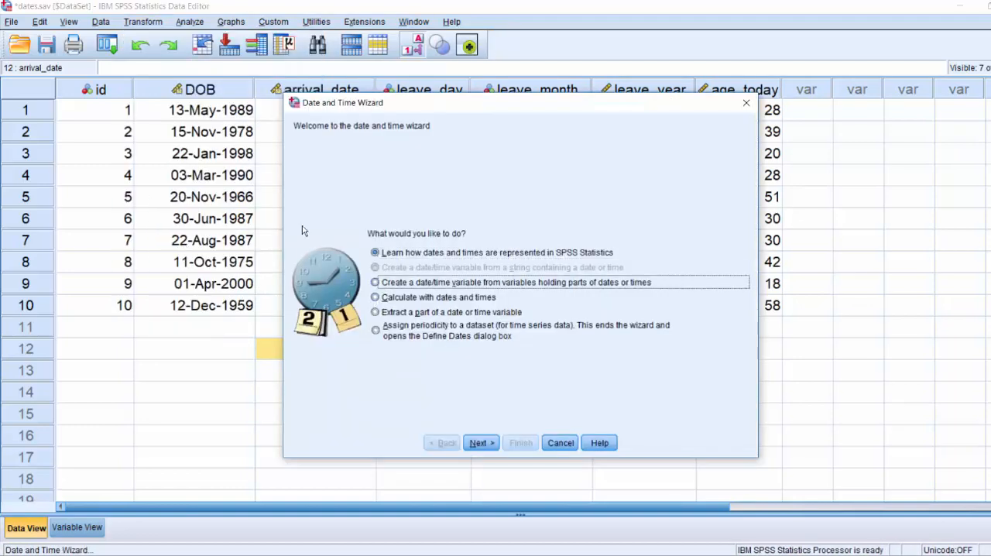
click(478, 442)
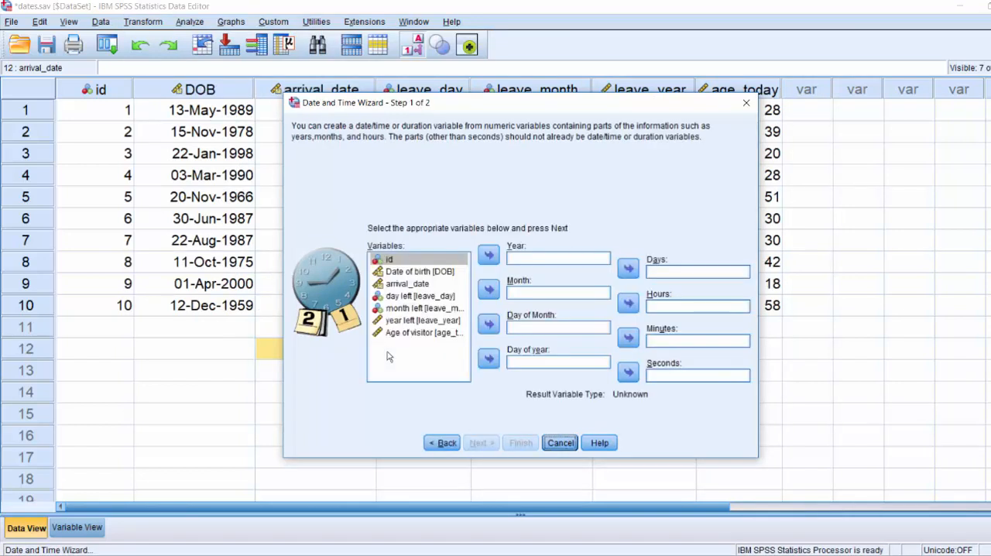
Assign leave_year as the year, leave_month as the month and leave_day as the day of month
click(422, 320)
click(488, 255)
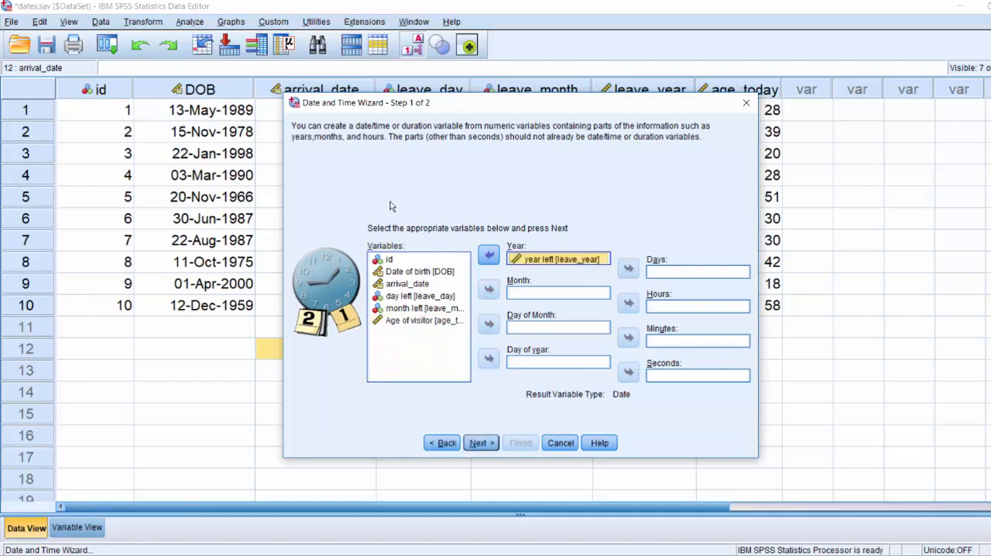
click(403, 310)
click(490, 289)
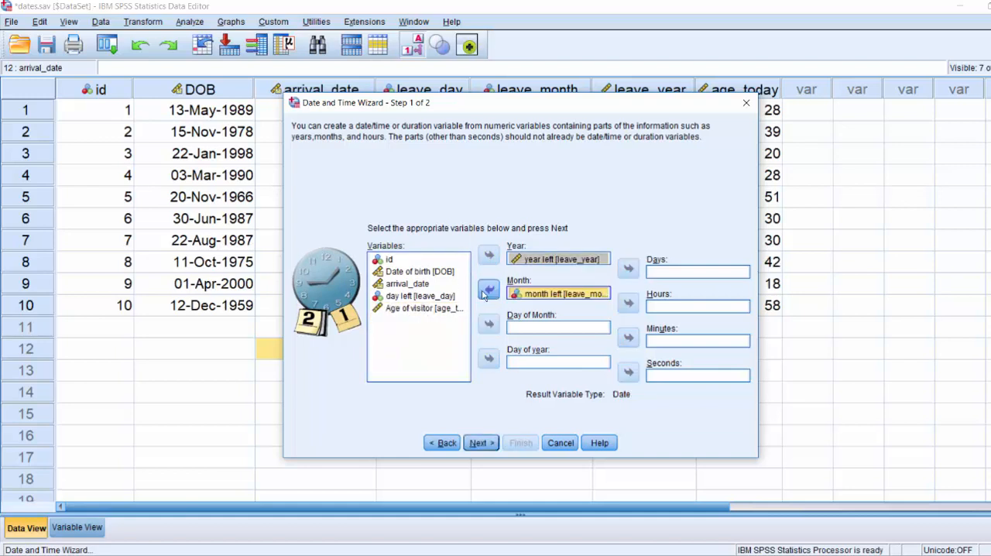
click(420, 296)
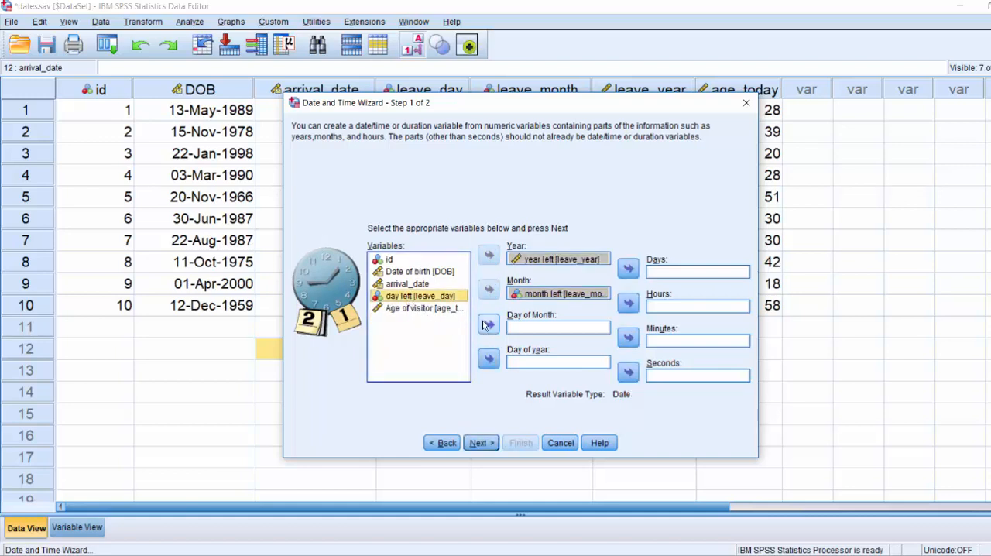
click(488, 325)
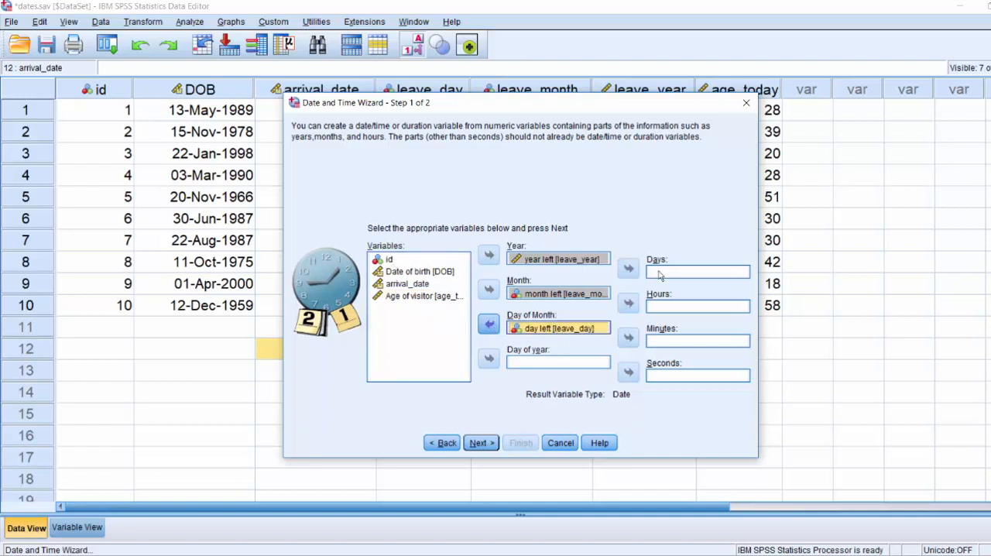
click(480, 442)
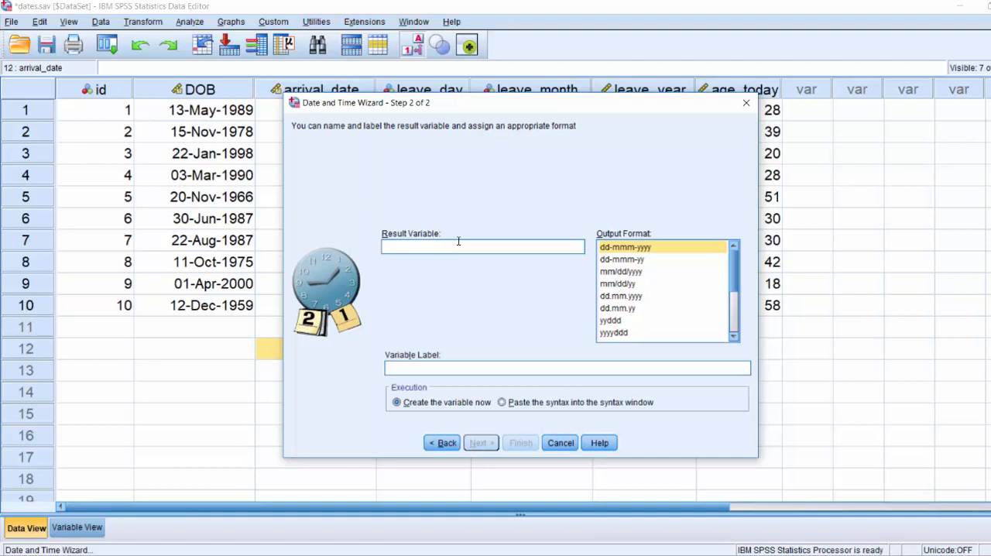
Create the combined date variable as leave_date and move its column directly after arrival_date
text(leave)
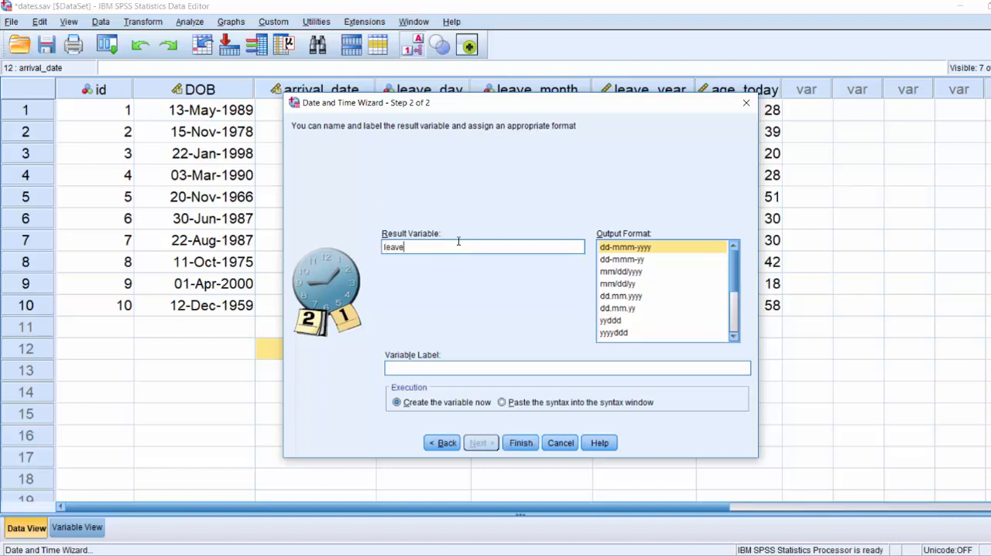
text(_date)
click(520, 442)
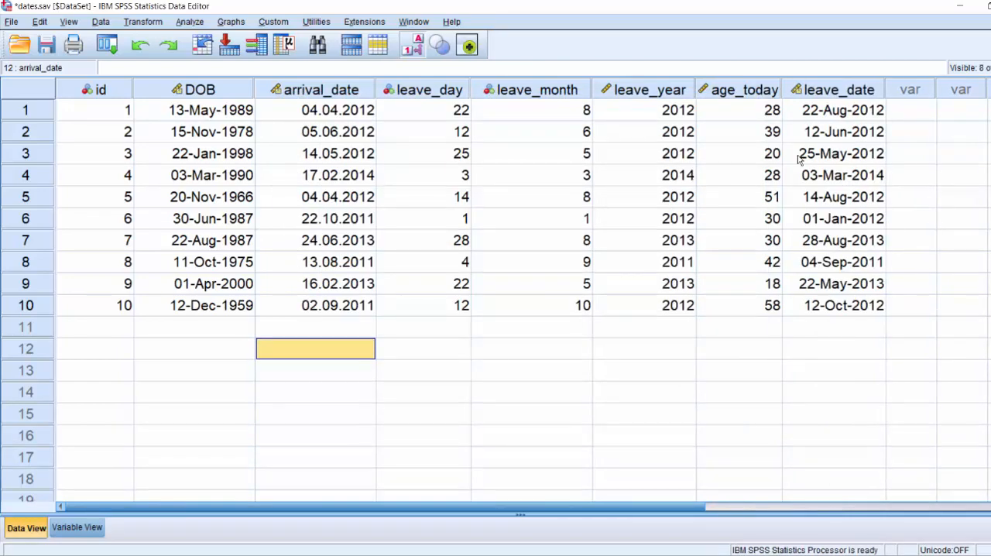
click(845, 91)
drag(846, 90, 414, 99)
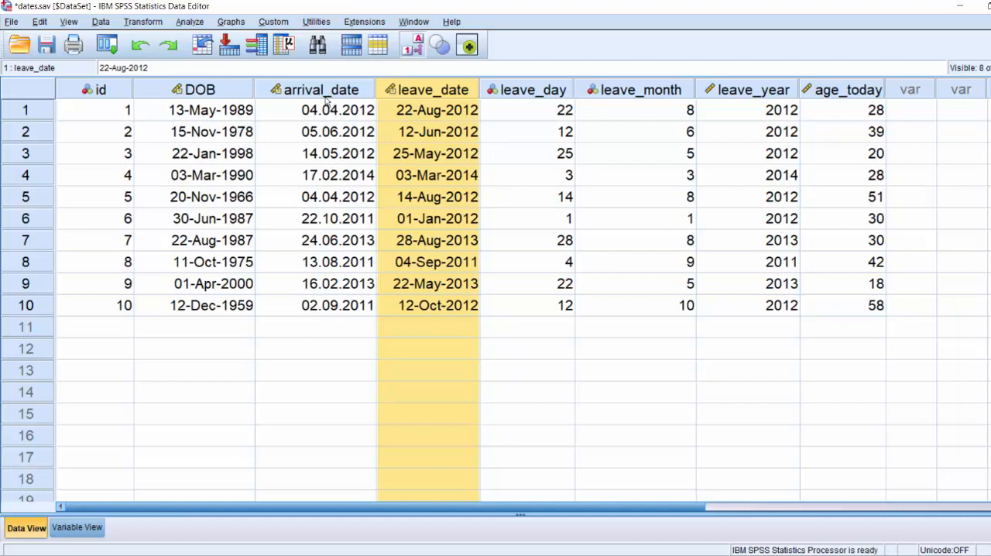
Set up the Date and Time Wizard to extract the Months unit from leave_date
click(145, 22)
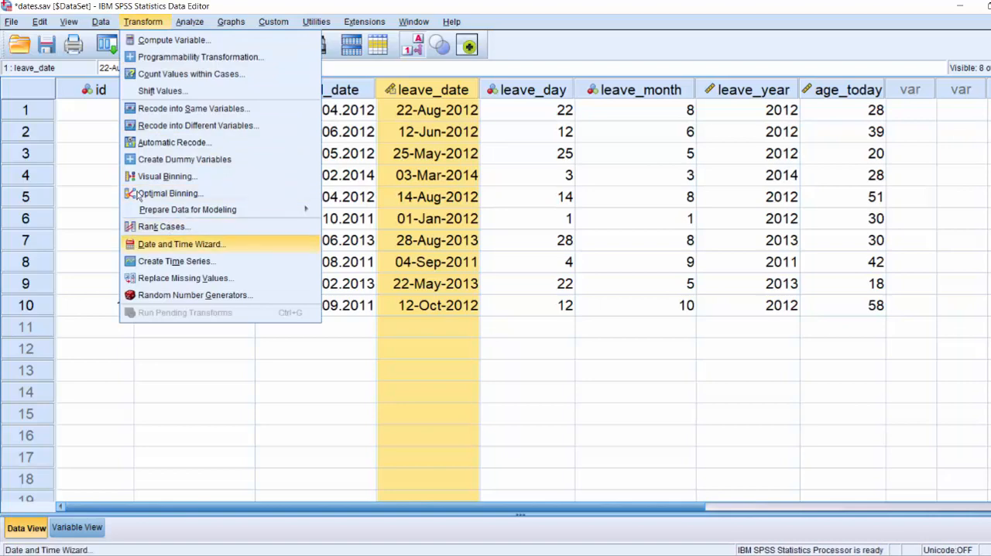
click(180, 244)
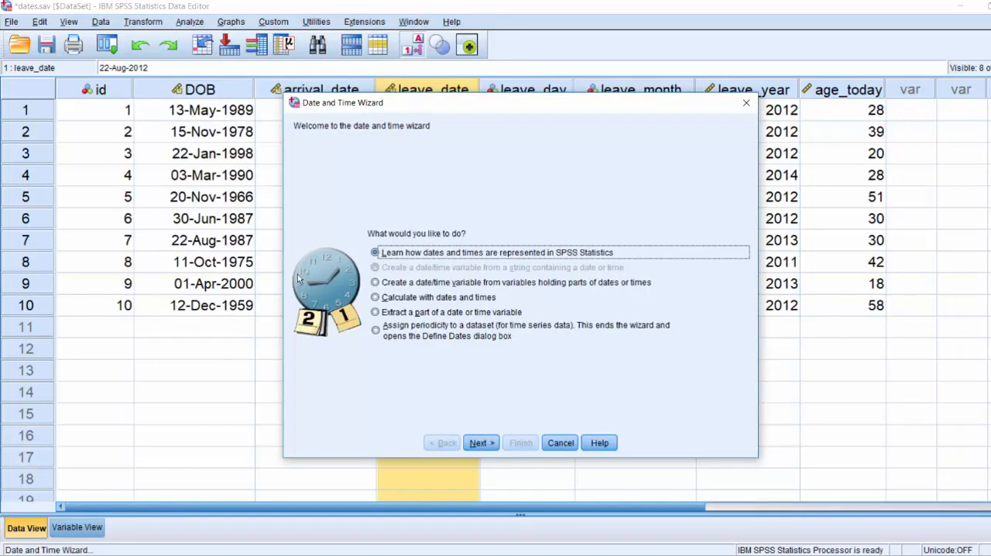
click(392, 312)
click(477, 440)
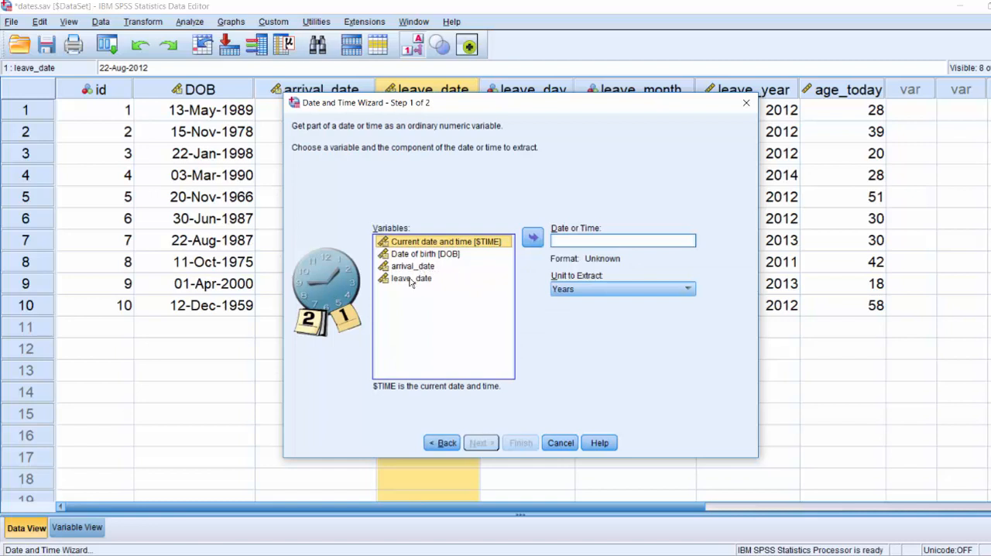
click(411, 281)
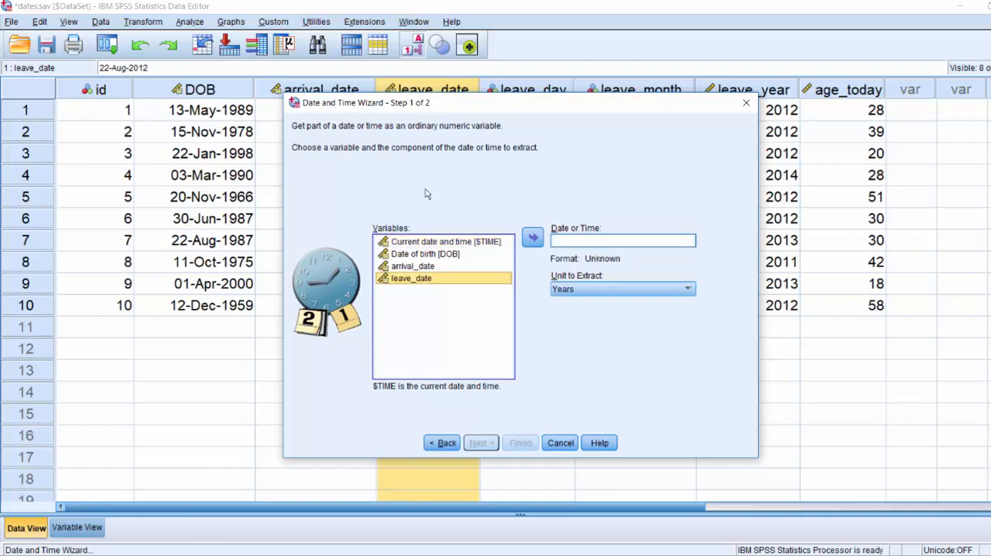
click(532, 237)
click(614, 293)
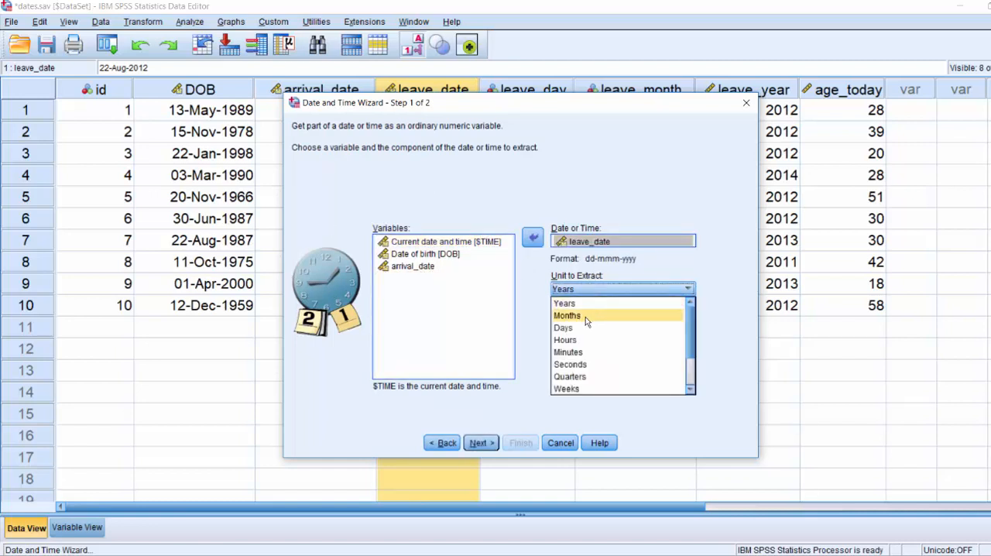
click(462, 256)
click(480, 442)
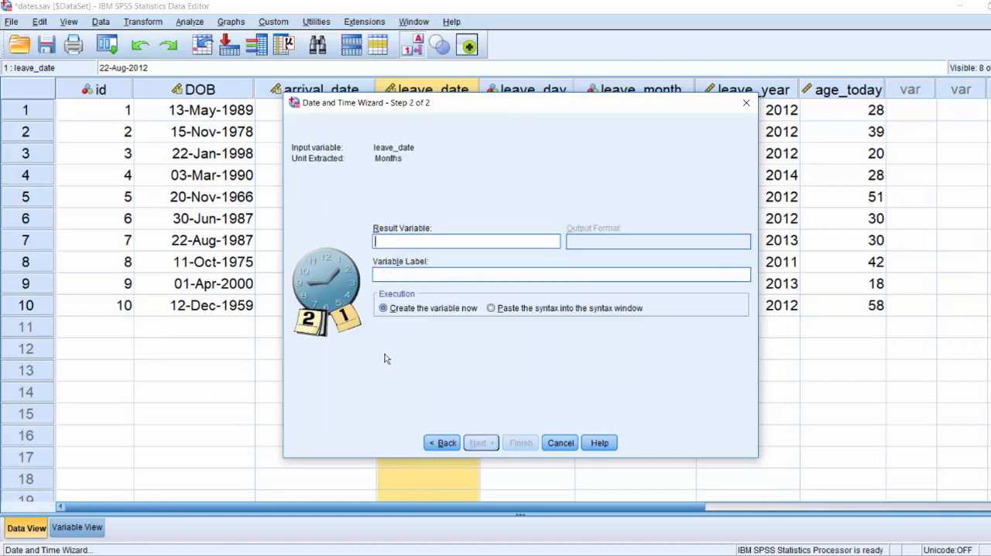
Create the extracted month variable as month_left and widen its column to fit the name on one line
text(mont)
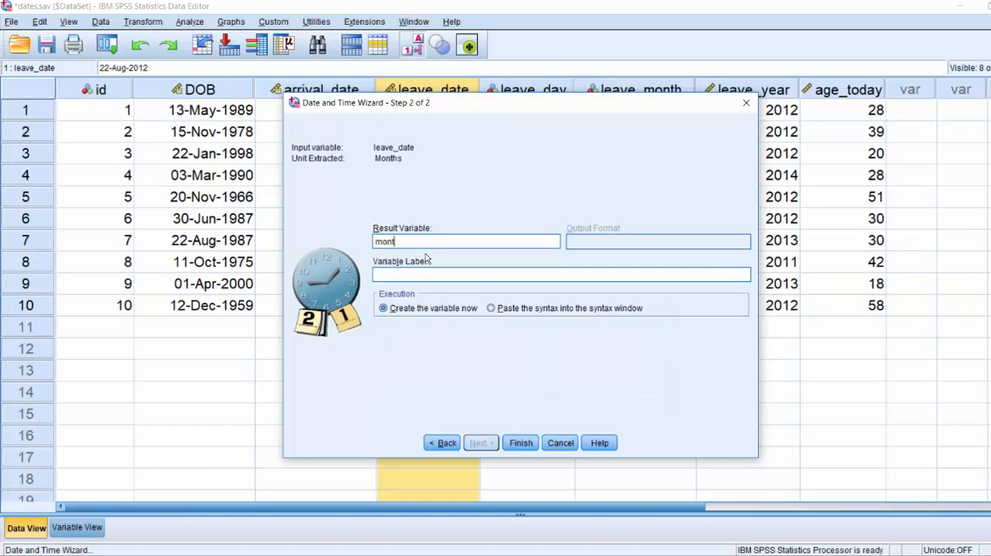
text(h_left)
click(521, 442)
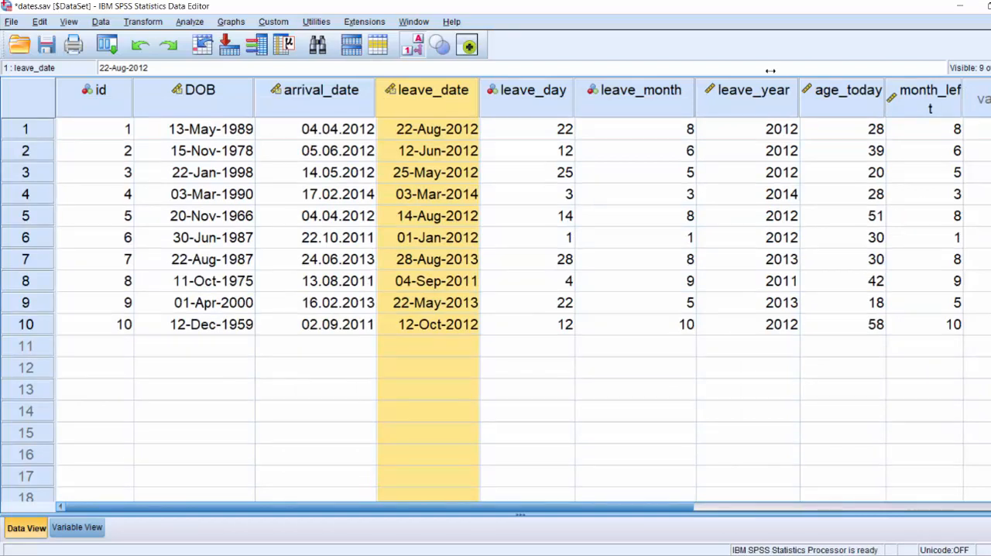
drag(962, 93, 981, 92)
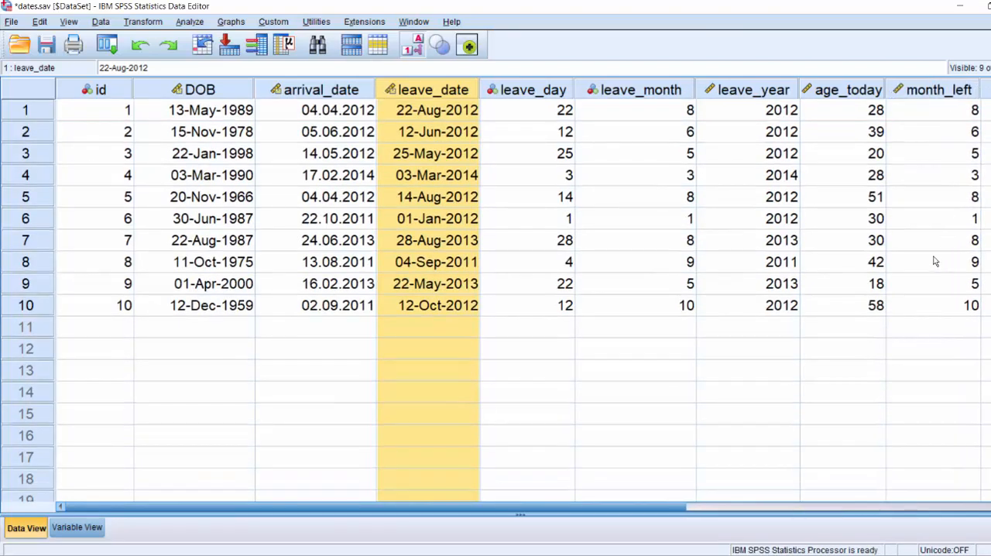